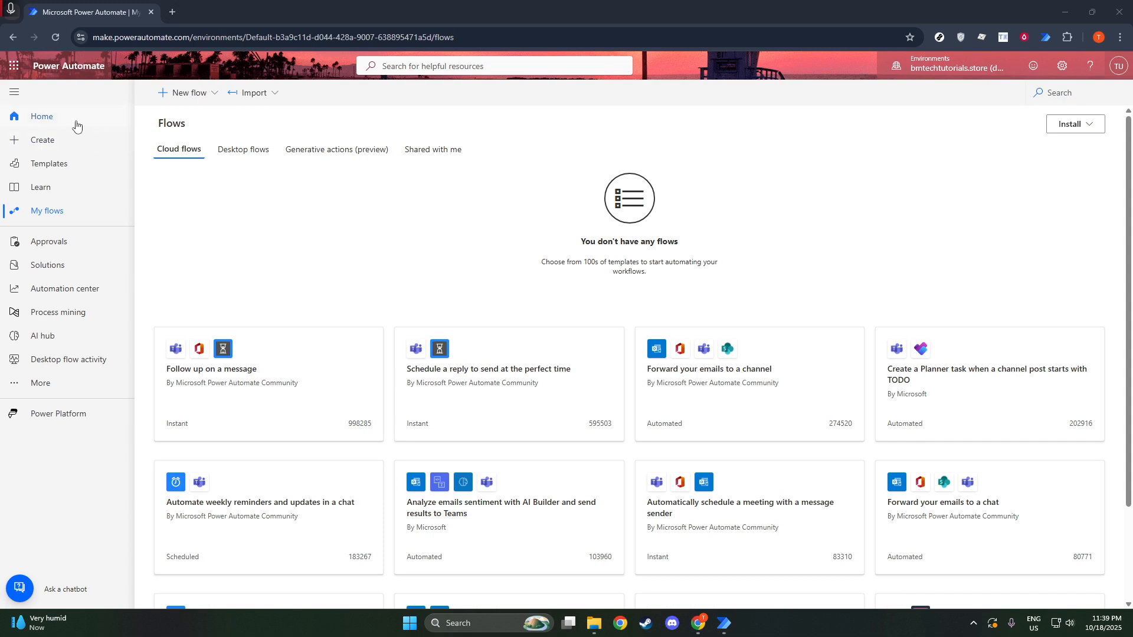
# Create an instant cloud flow that uses the "Manually trigger a flow" trigger, leaving the flow name blank.
pyautogui.click(50, 138)
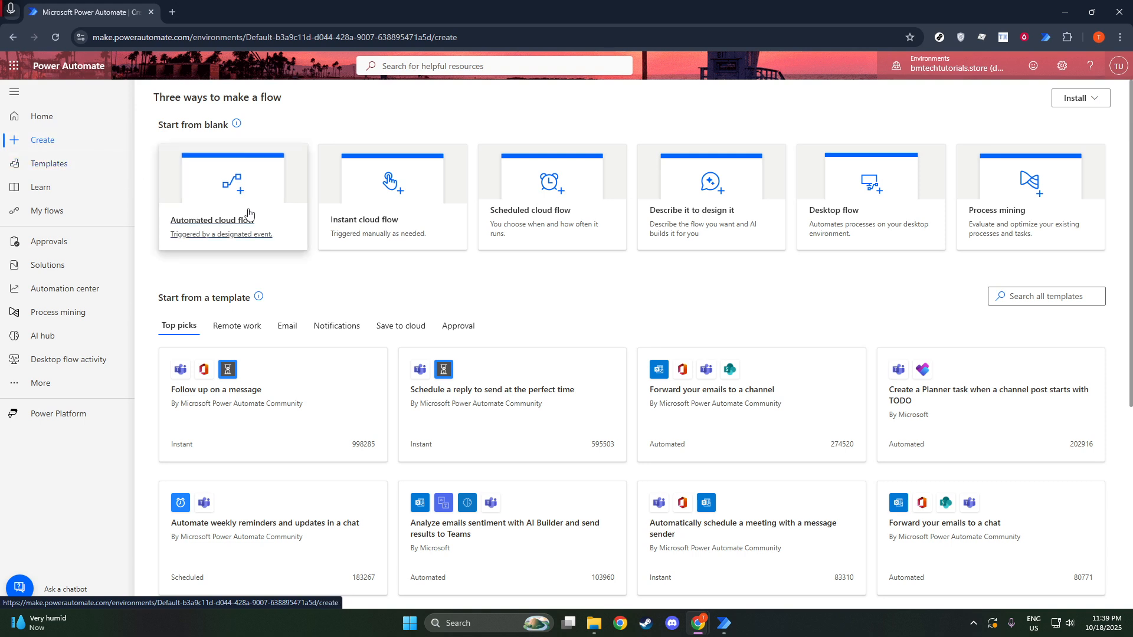
pyautogui.click(381, 211)
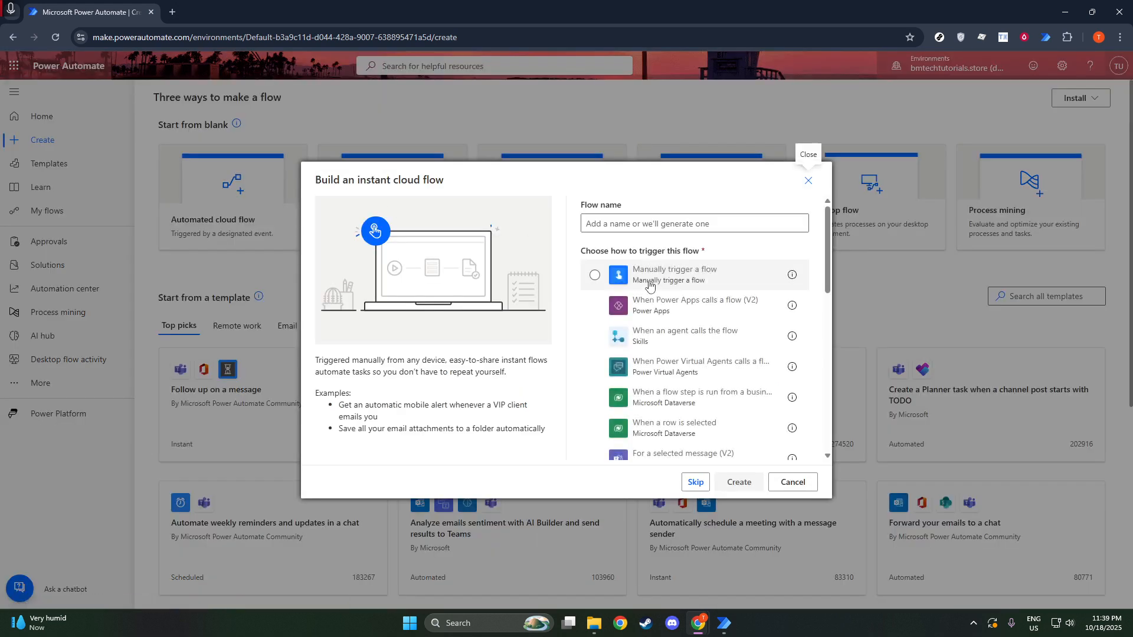
pyautogui.click(658, 276)
pyautogui.click(736, 482)
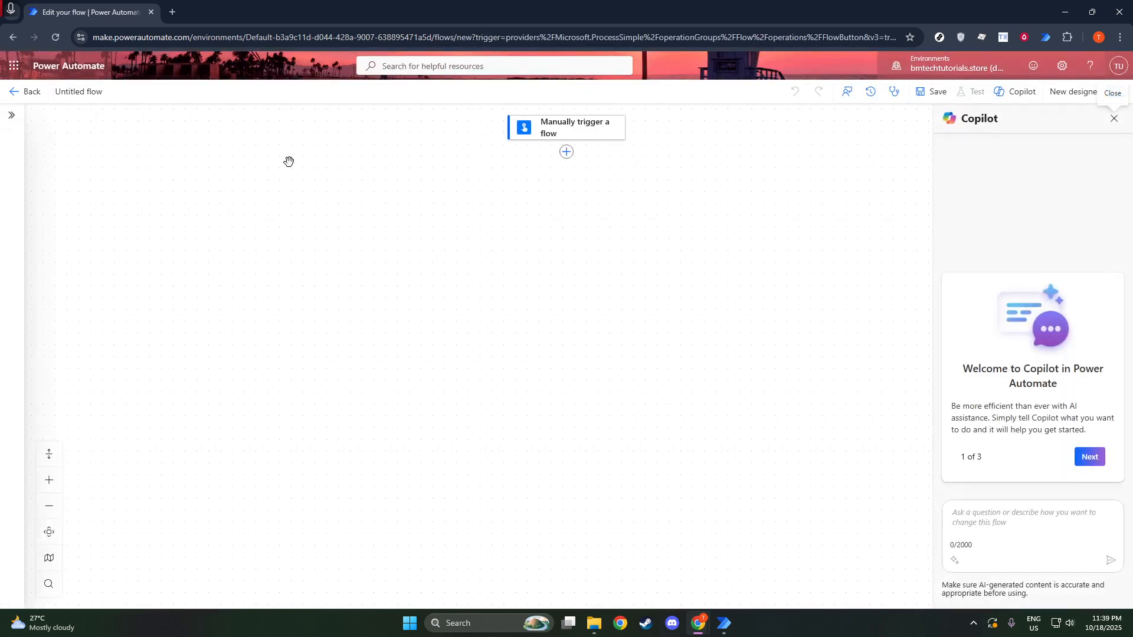
# Search for a "get file content" action to follow the manual trigger and look through the matching connectors.
pyautogui.click(567, 151)
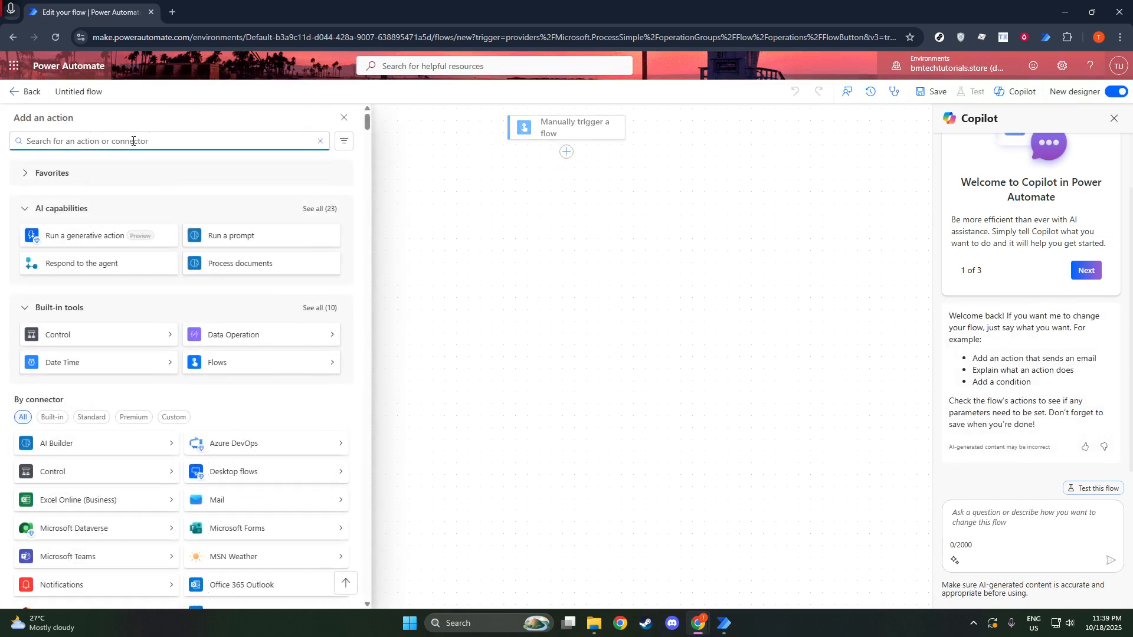
pyautogui.write('ge')
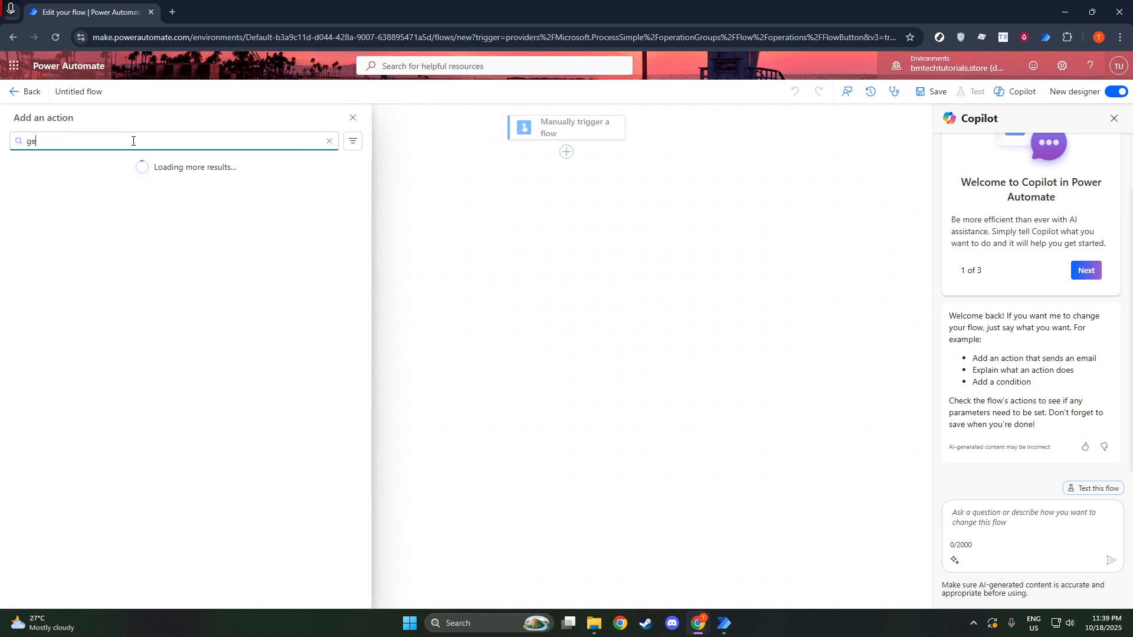
pyautogui.write('t file')
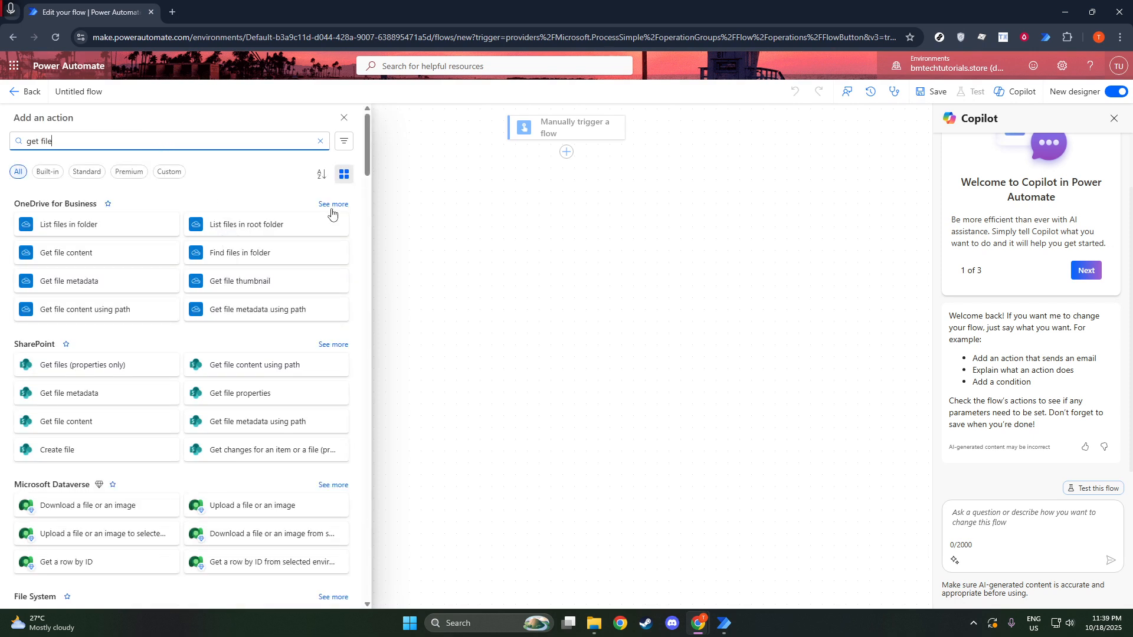
pyautogui.scroll(-4, 223, 339)
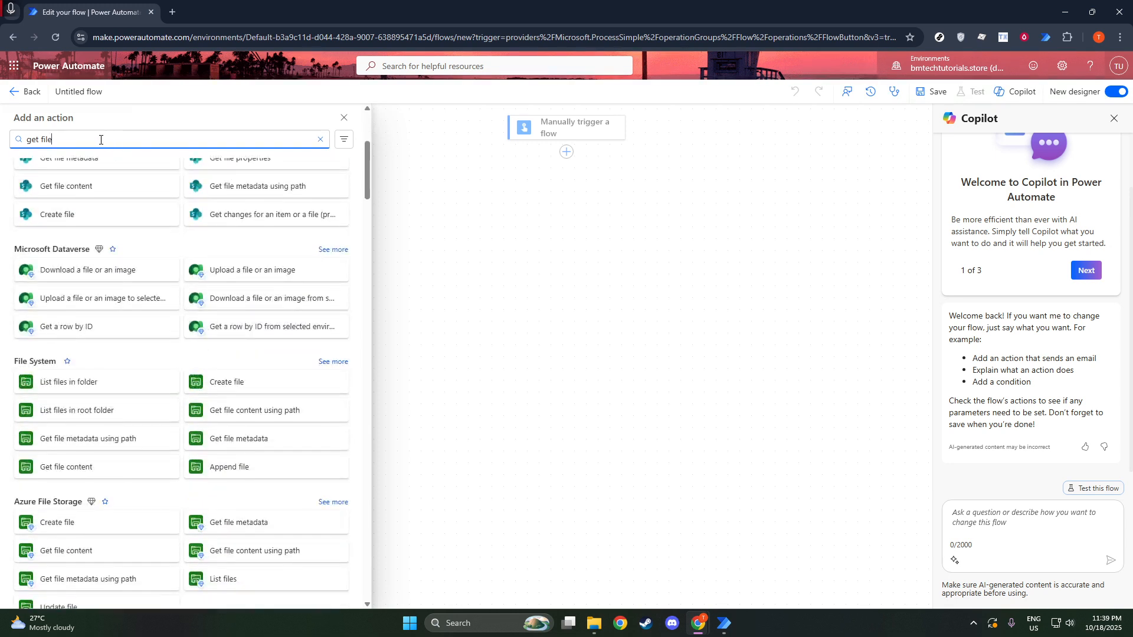
pyautogui.write('content')
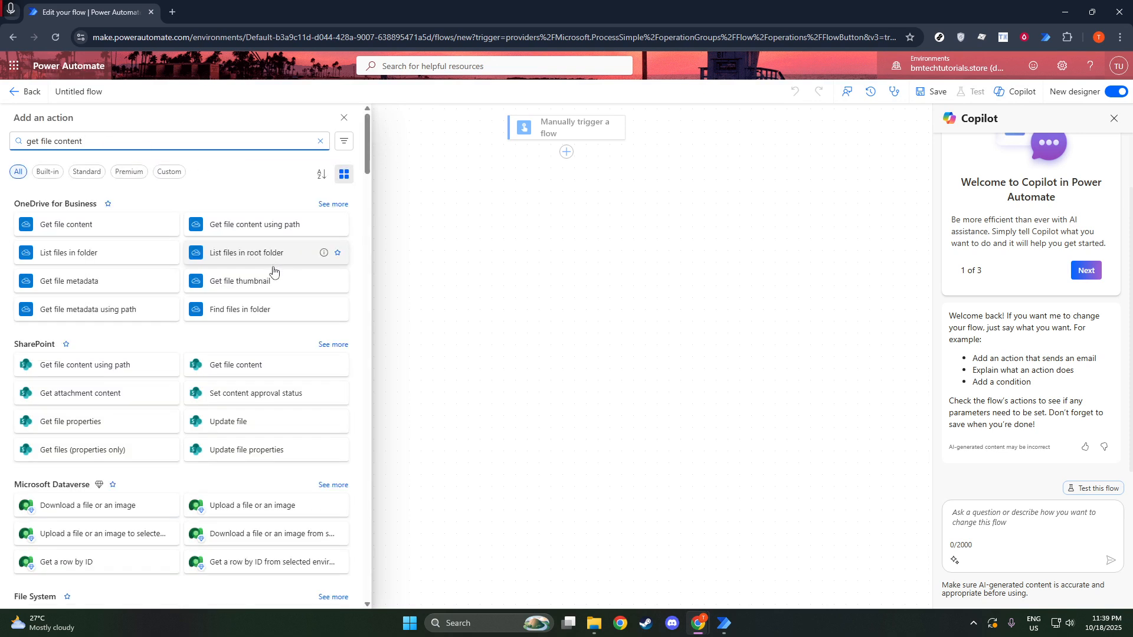
pyautogui.scroll(-6, 170, 342)
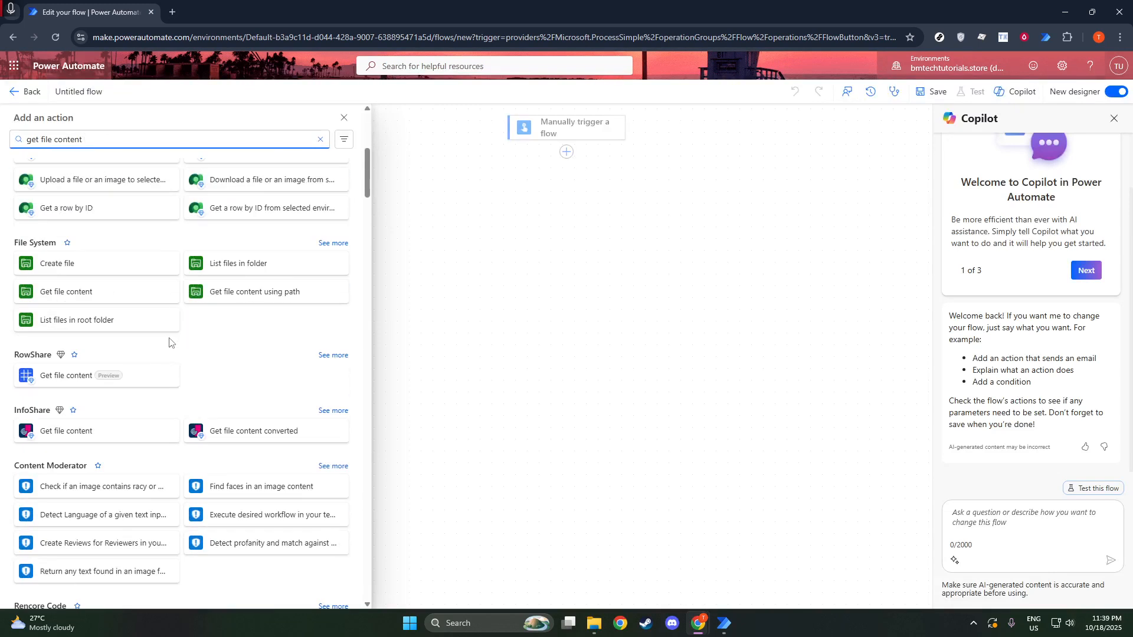
pyautogui.scroll(-6, 170, 341)
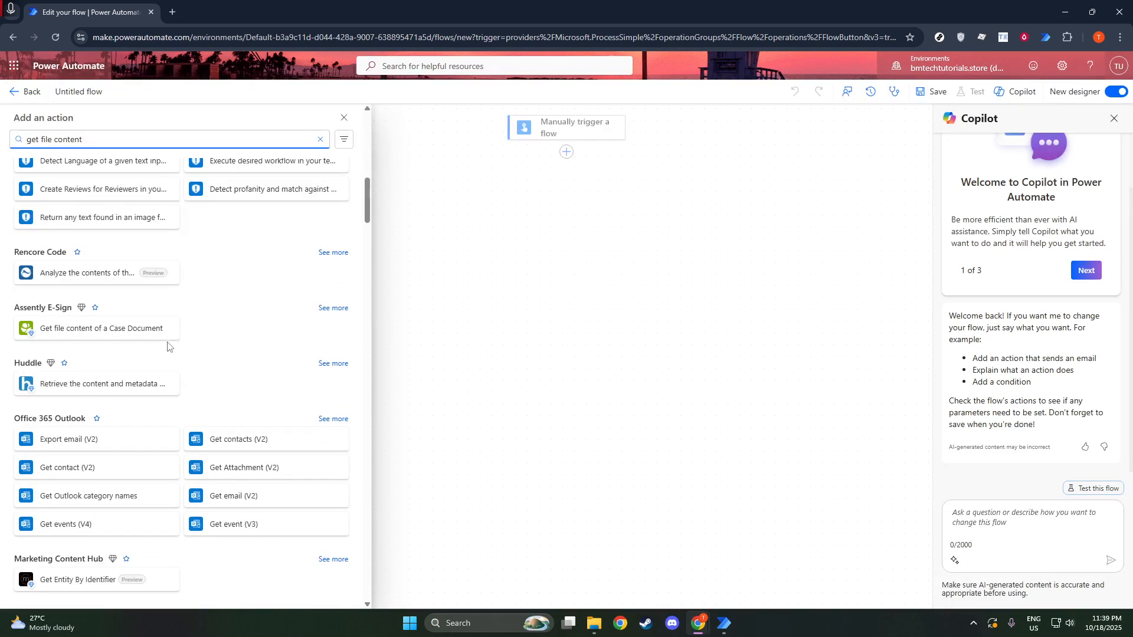
pyautogui.scroll(-6, 167, 346)
pyautogui.scroll(-5, 157, 336)
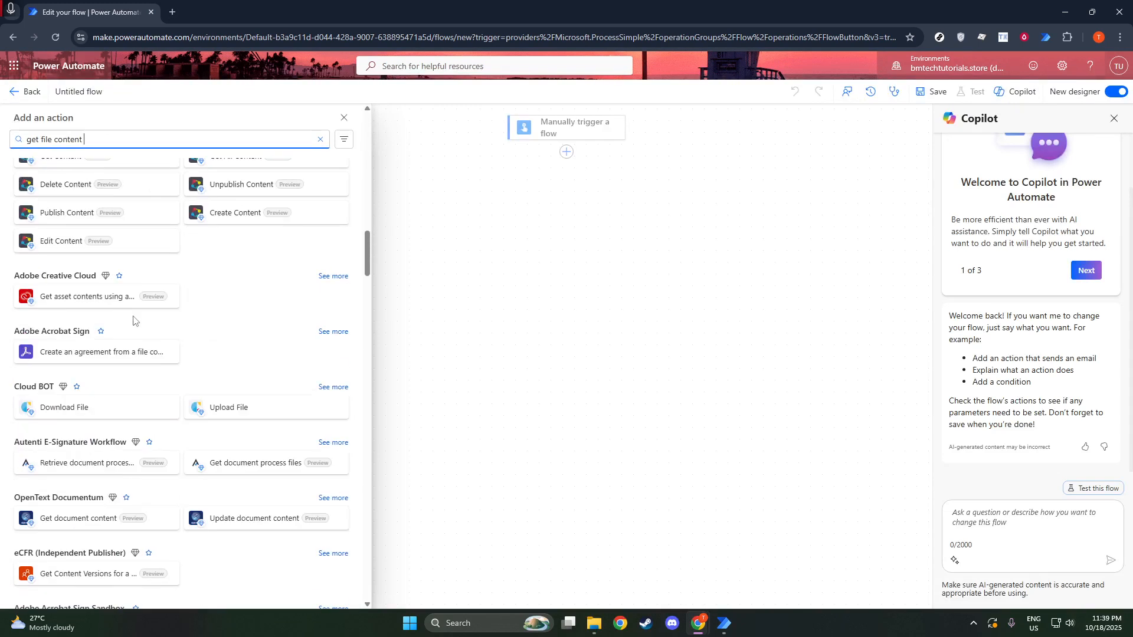
pyautogui.scroll(-2, 118, 251)
# Search the actions for "onedrive" and add OneDrive's Get file content action using the existing OneDrive connection.
pyautogui.moveTo(86, 140); pyautogui.dragTo(1, 158)
pyautogui.write('onedrive')
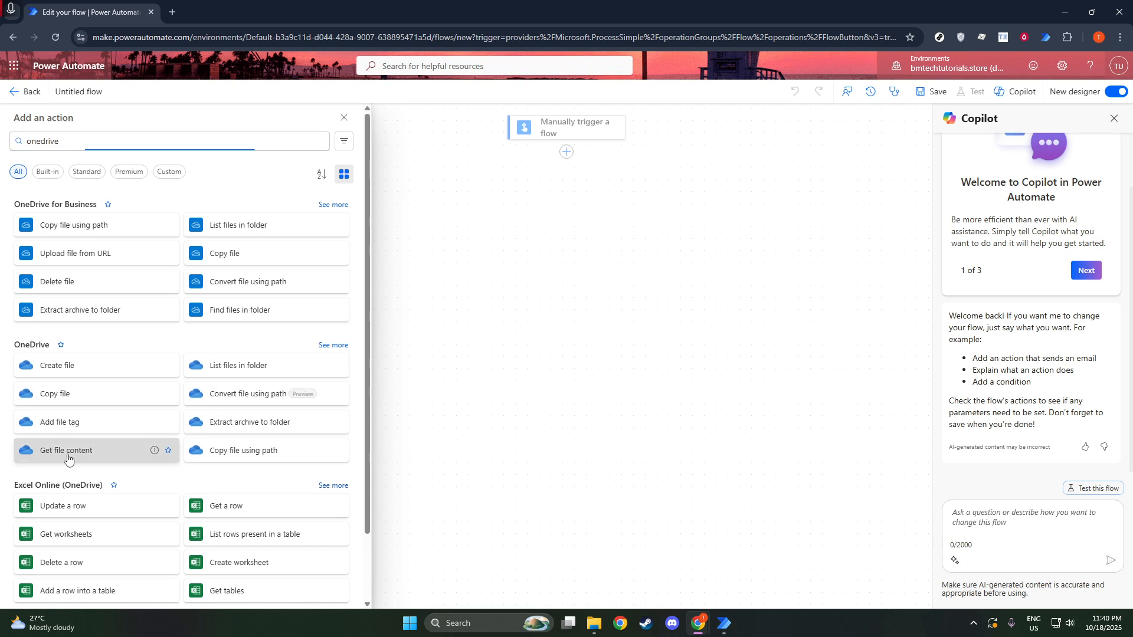
pyautogui.click(34, 453)
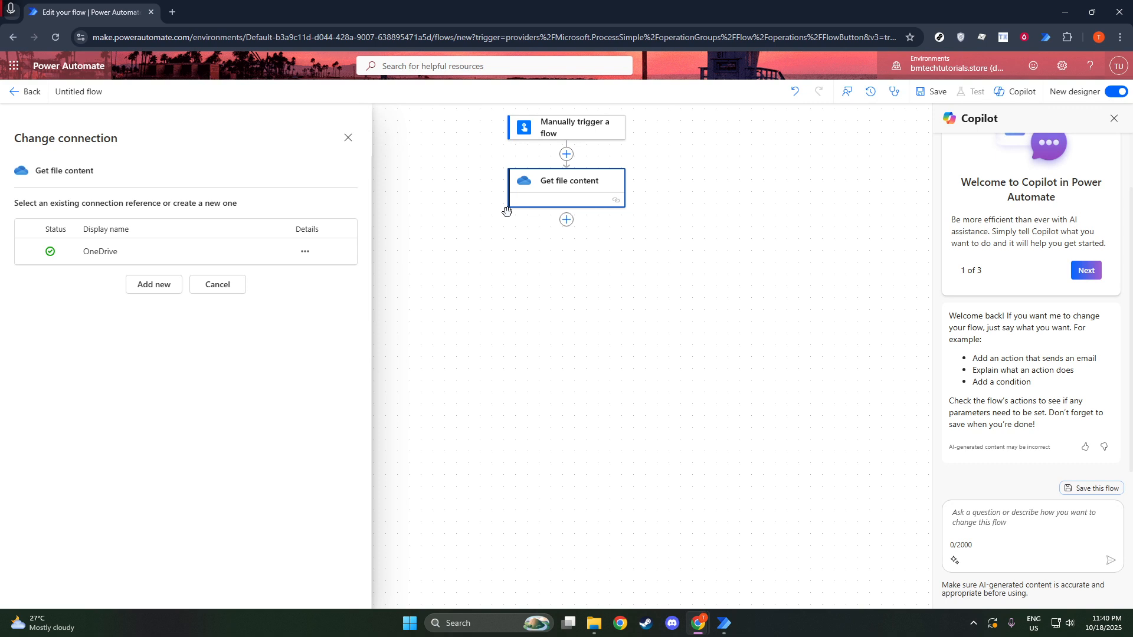
pyautogui.click(178, 259)
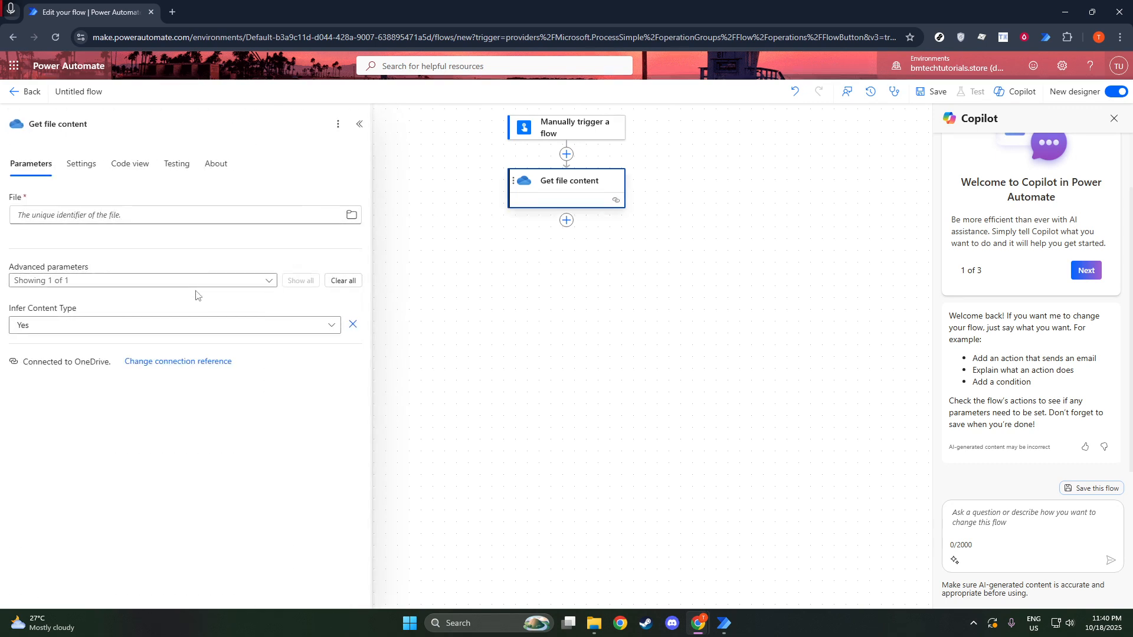
# Set the file of the Get file content action to the "article_291139_the-top-10-healthiest-foods-for-kids" JPG in the OneDrive root folder.
pyautogui.click(351, 215)
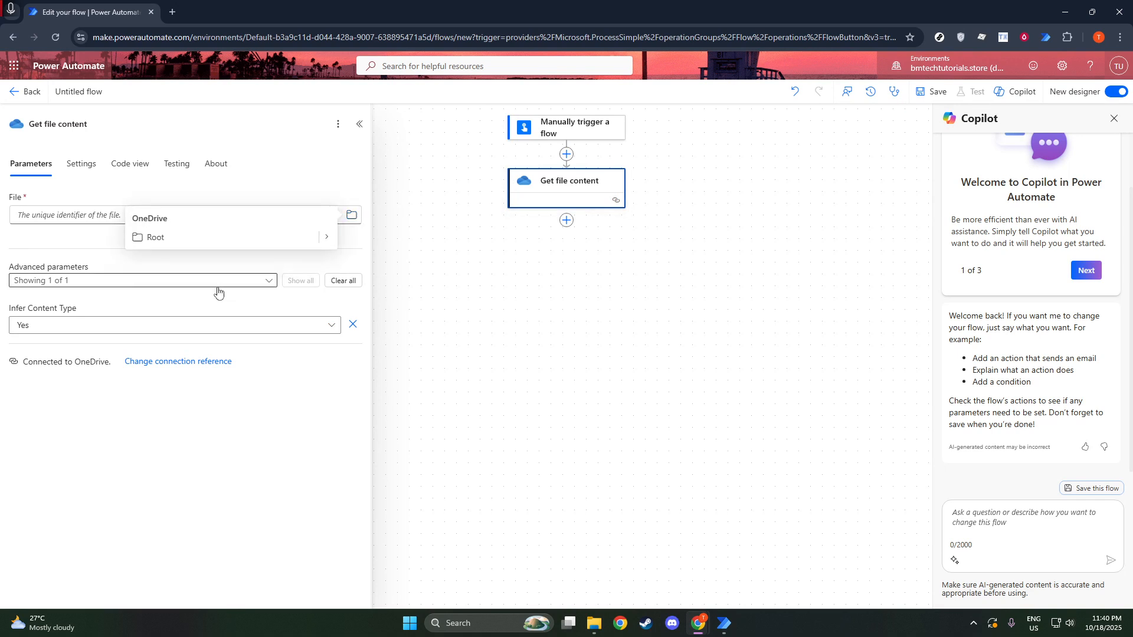
pyautogui.click(326, 237)
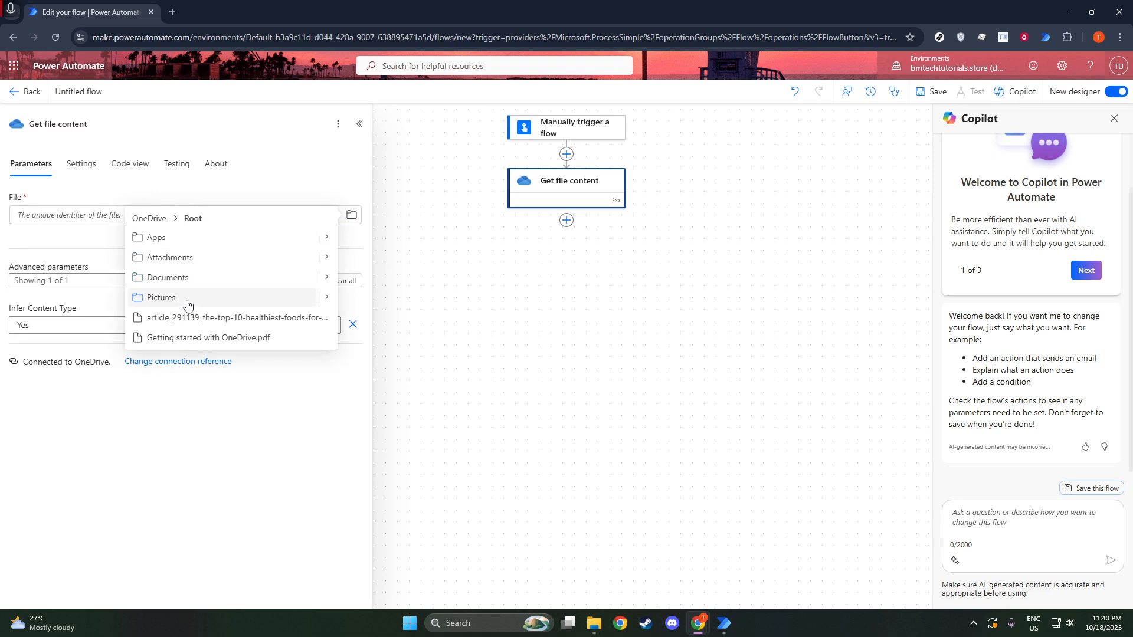
pyautogui.click(189, 321)
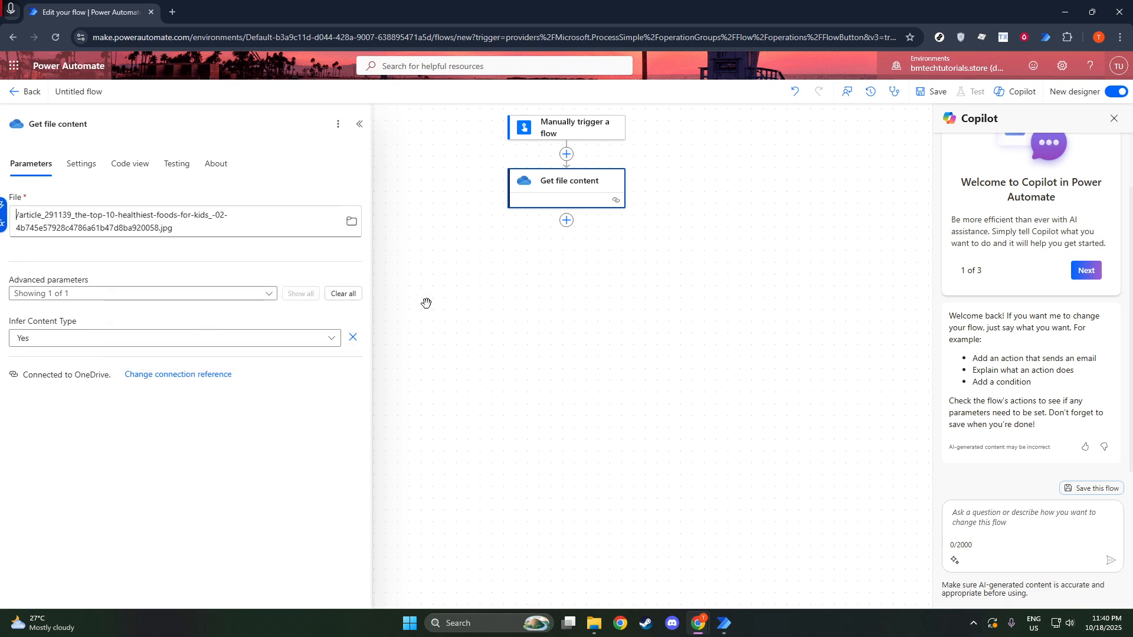
pyautogui.click(430, 331)
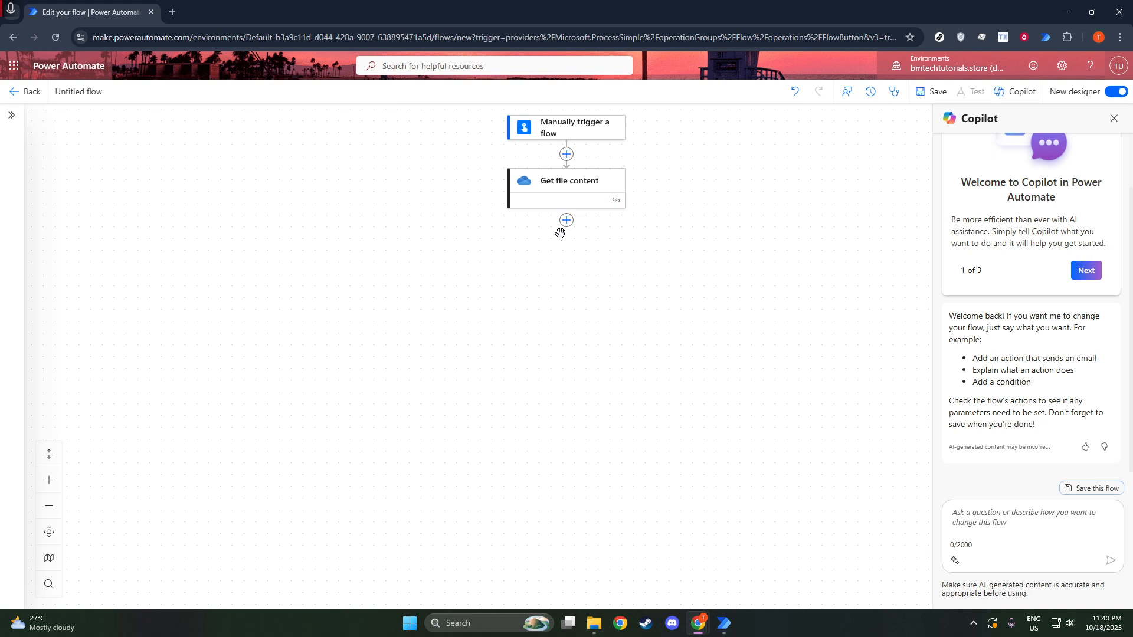
# Search for "encodian convert file to pdf" and add Encodian's Convert - File to PDF action after Get file content.
pyautogui.click(567, 221)
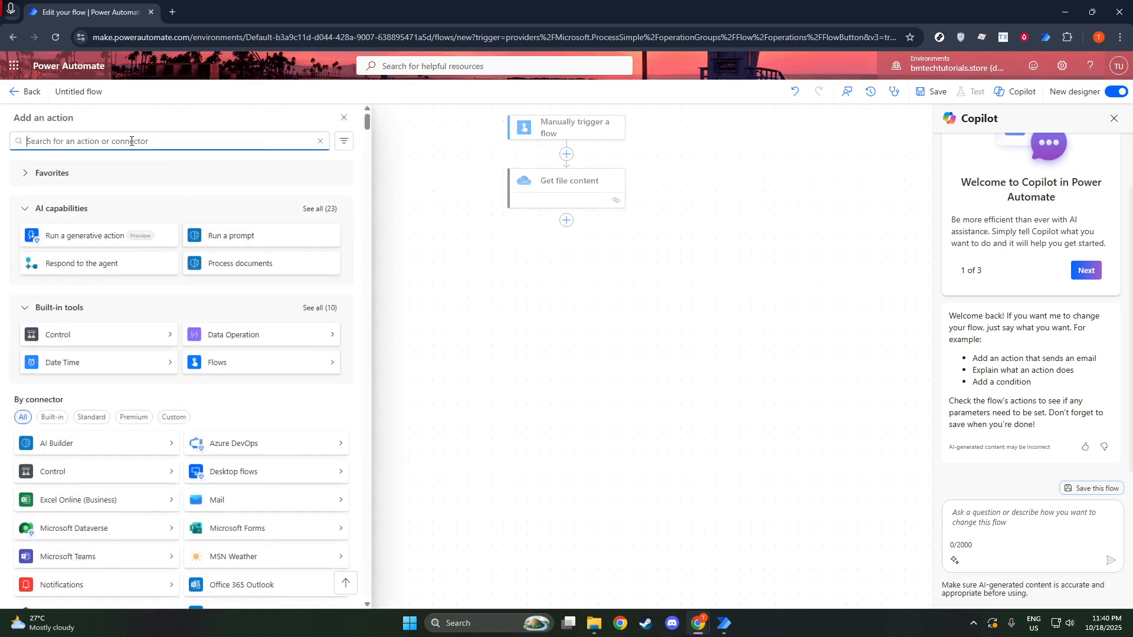
pyautogui.write('encodian')
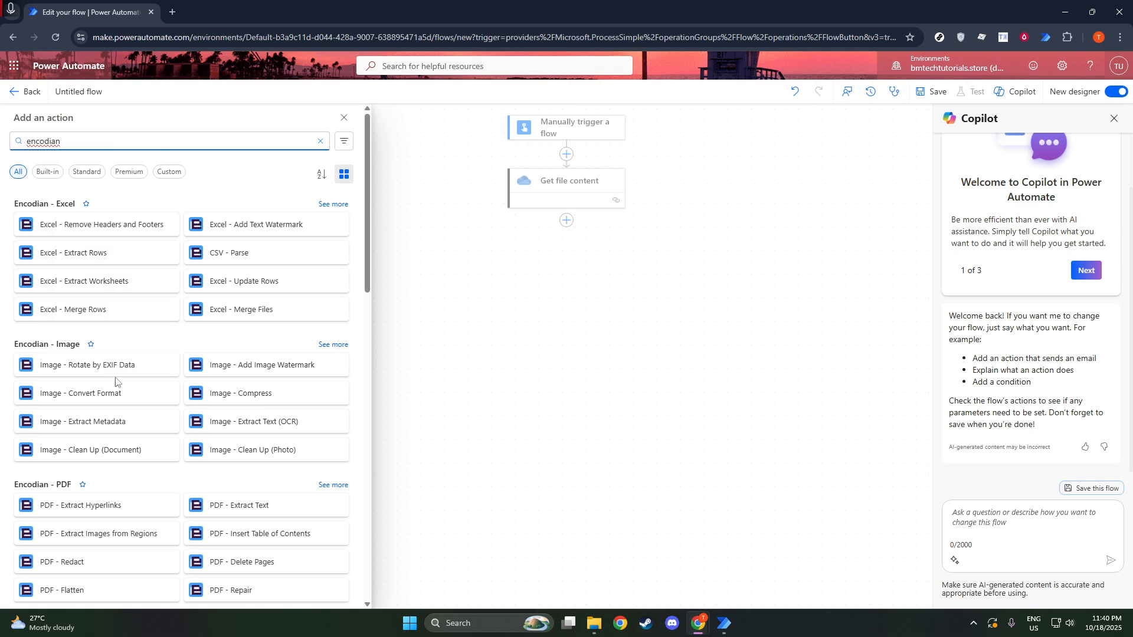
pyautogui.doubleClick(110, 140)
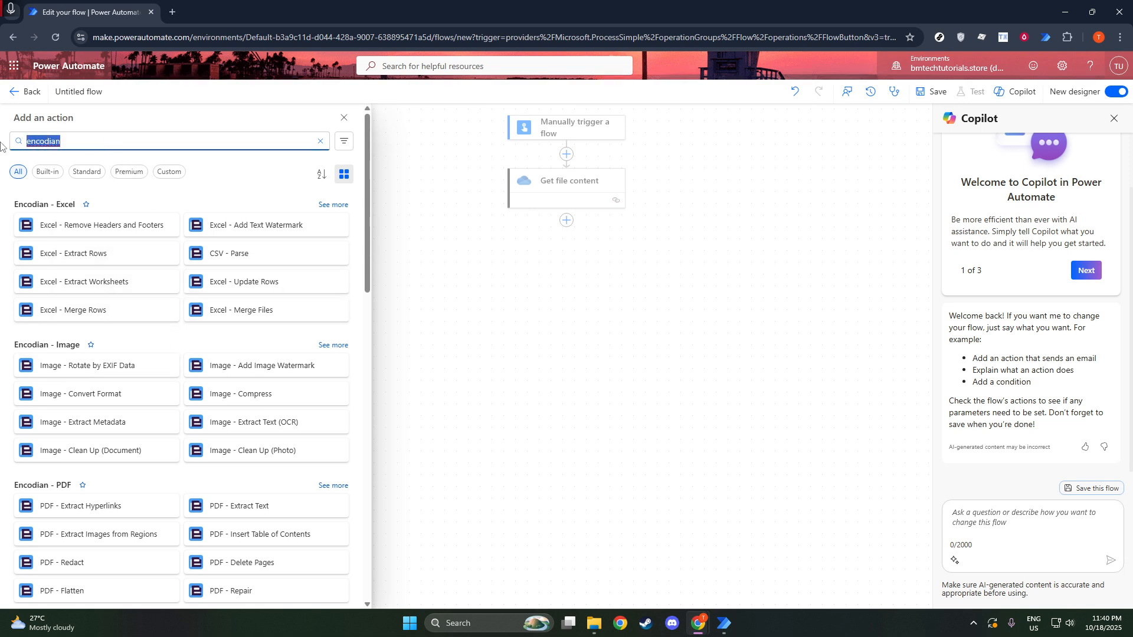
pyautogui.click(97, 141)
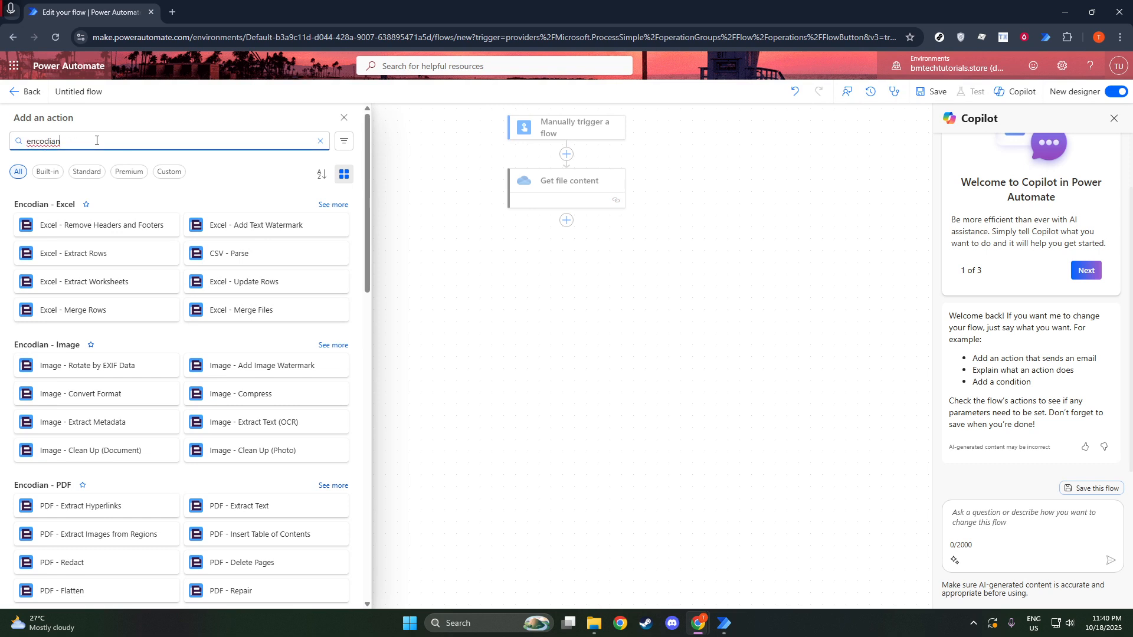
pyautogui.write('conver')
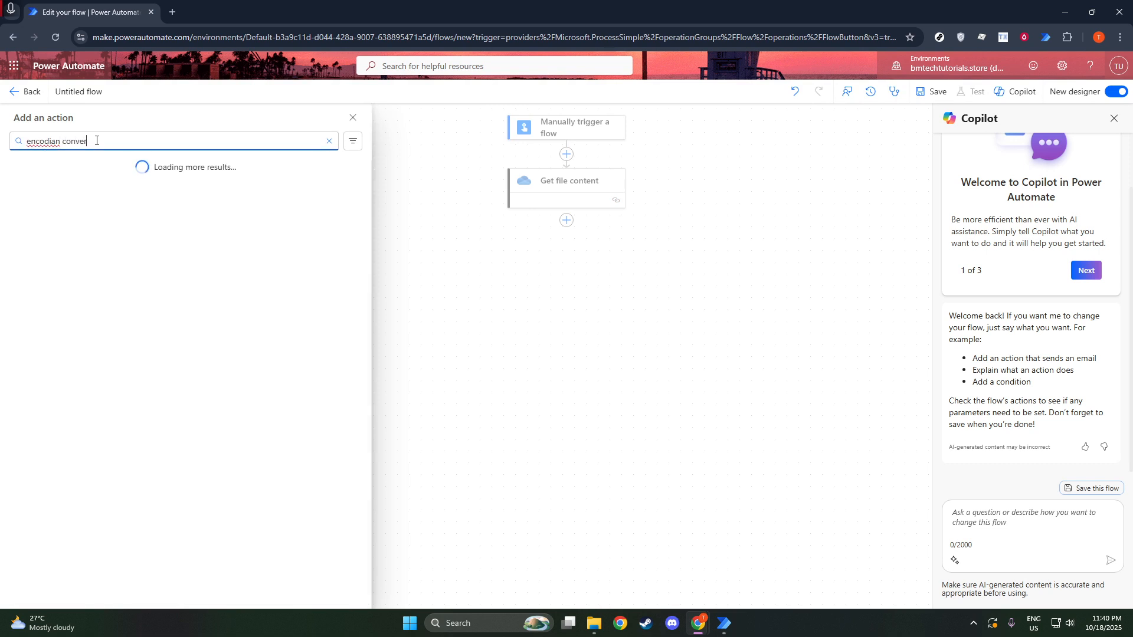
pyautogui.write('t file to pdf')
pyautogui.click(98, 230)
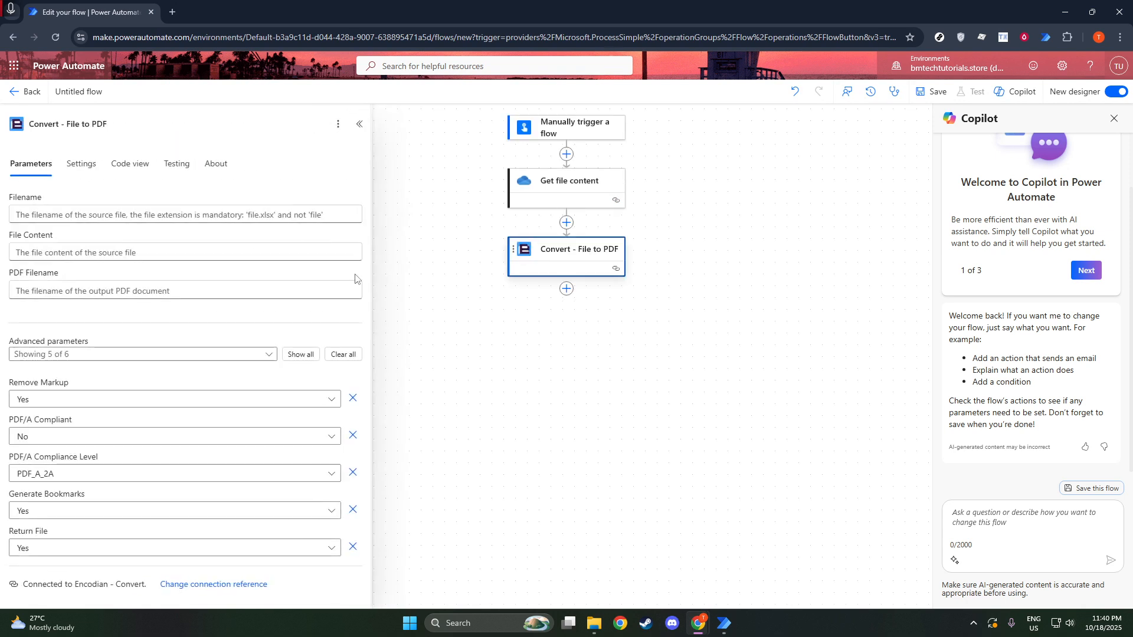
# Set Filename and PDF Filename to "Test File" and File Content to the OneDrive File content dynamic value in the conversion action.
pyautogui.click(207, 219)
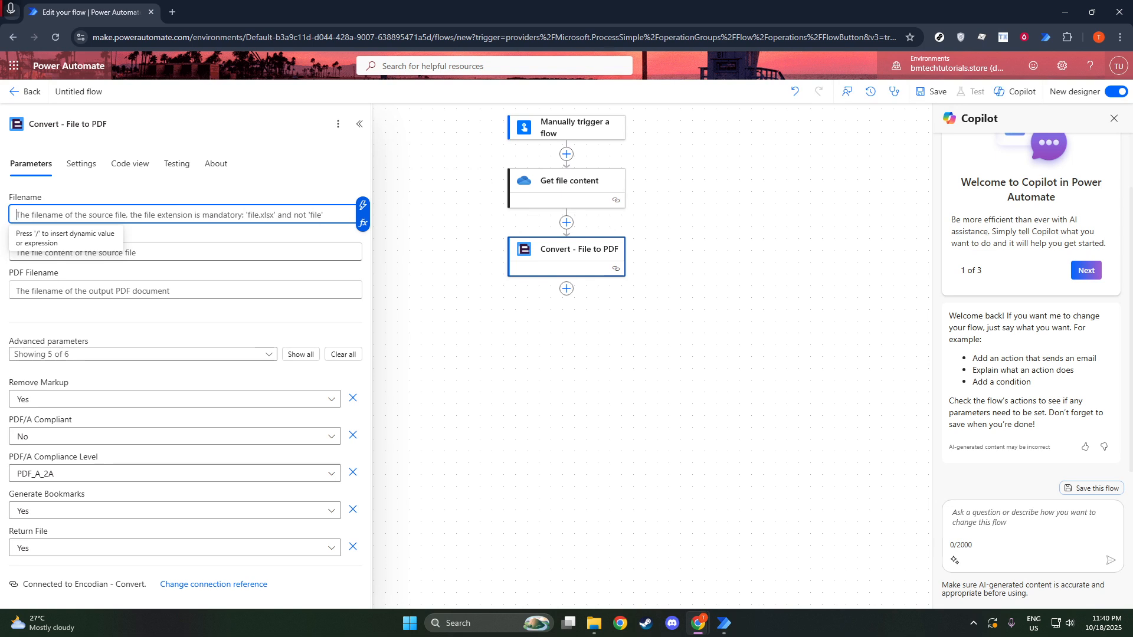
pyautogui.click(239, 306)
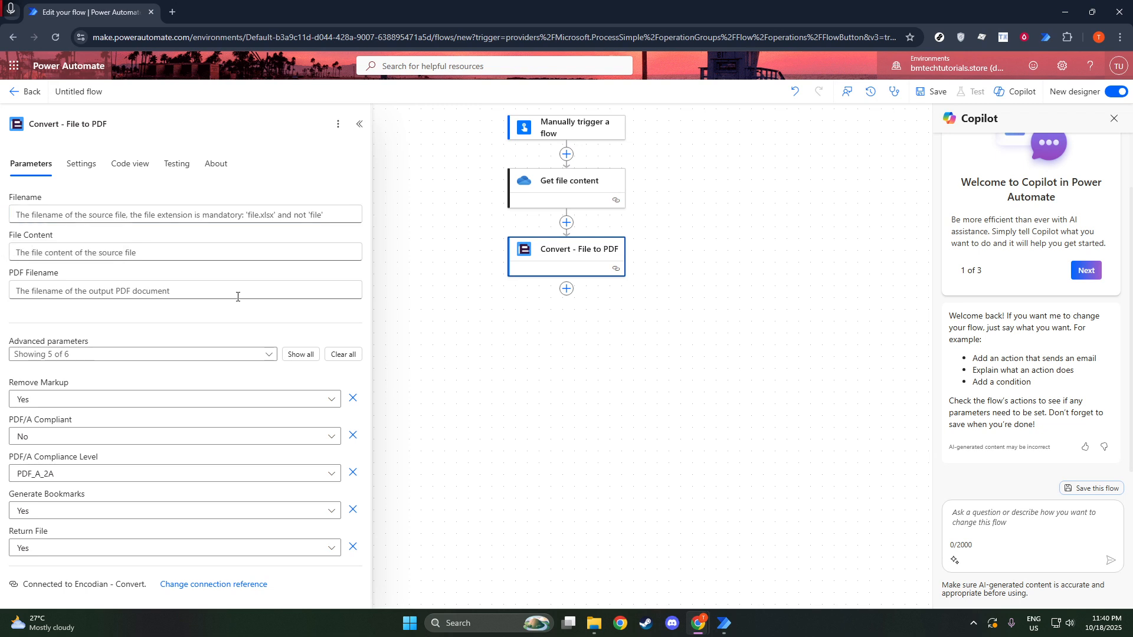
pyautogui.click(238, 297)
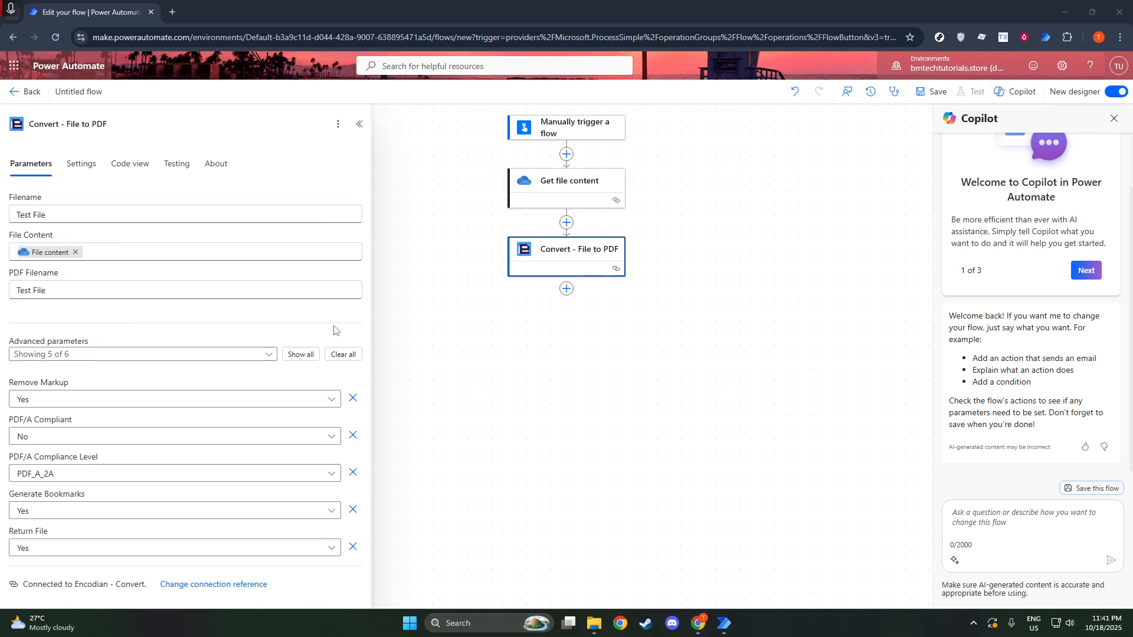
# Search for a "create file" action to add after Convert - File to PDF and look through the matching connectors.
pyautogui.click(567, 289)
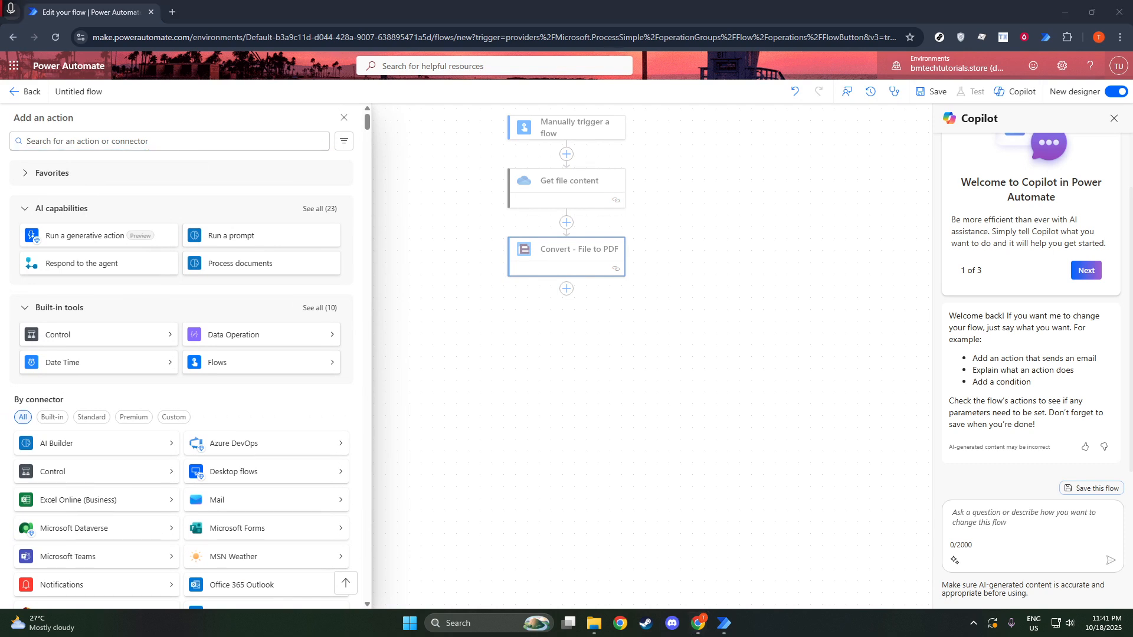
pyautogui.click(41, 138)
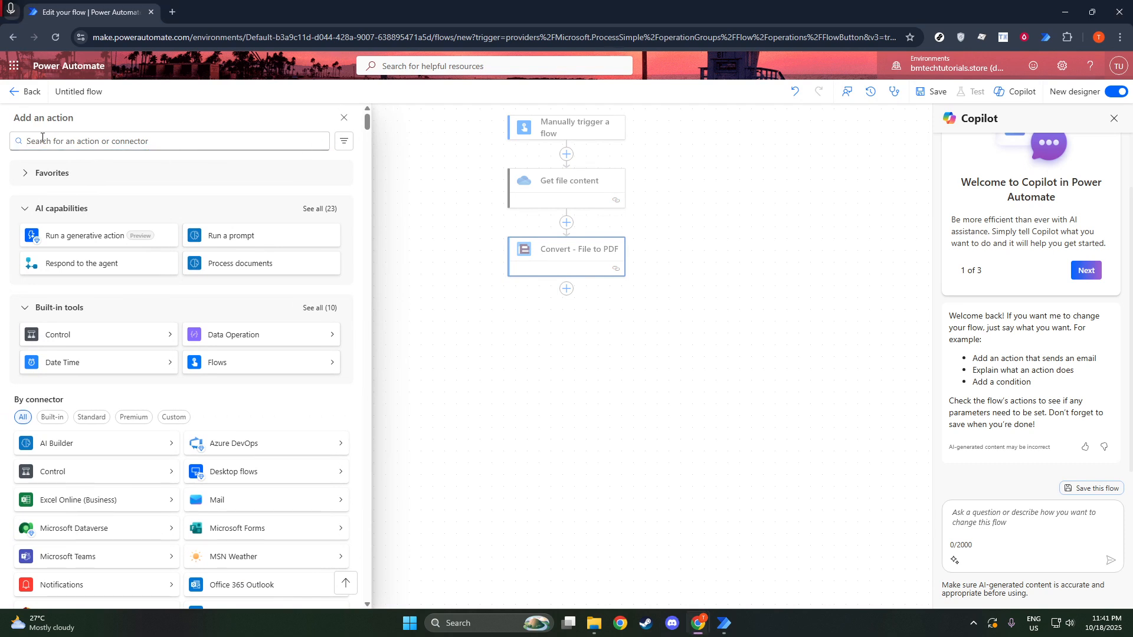
pyautogui.click(109, 143)
pyautogui.write('create file')
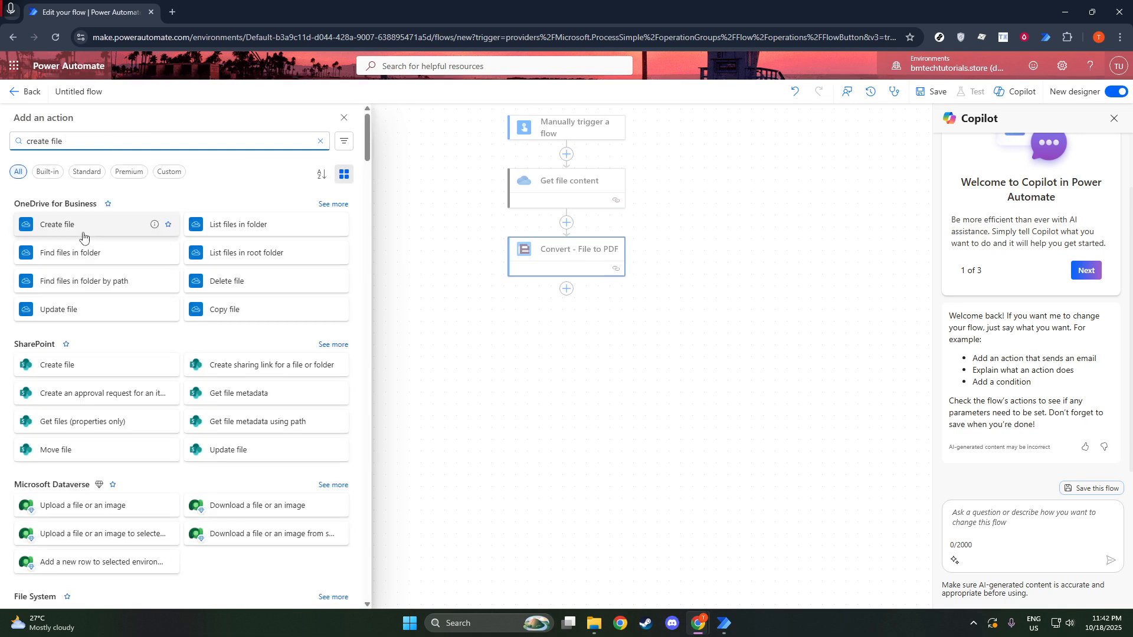
pyautogui.scroll(-4, 88, 254)
pyautogui.scroll(-4, 120, 330)
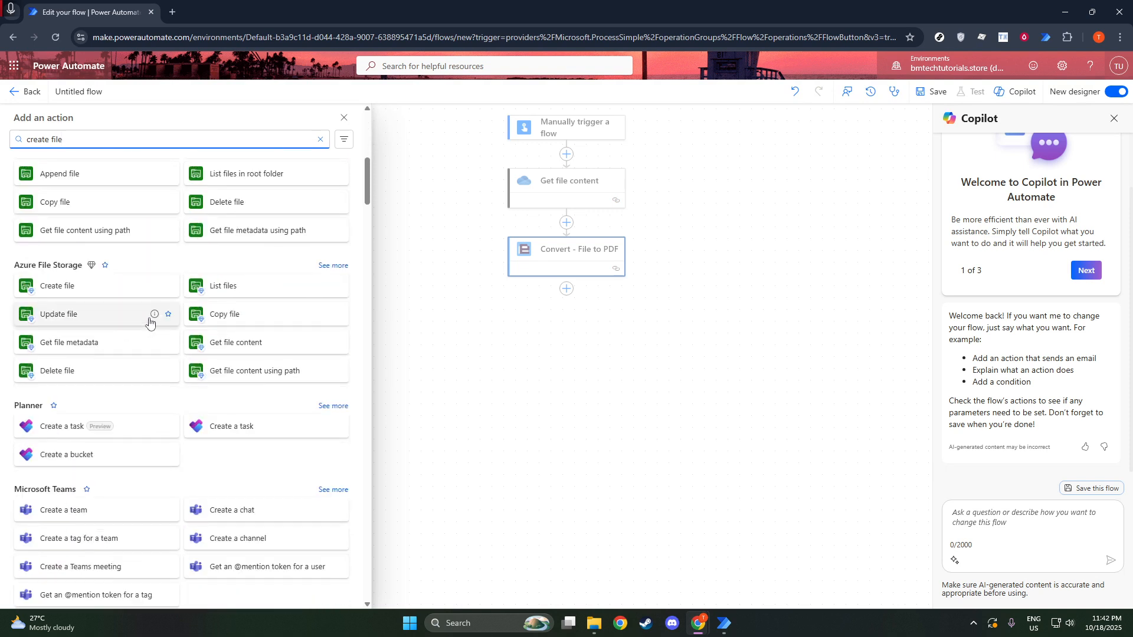